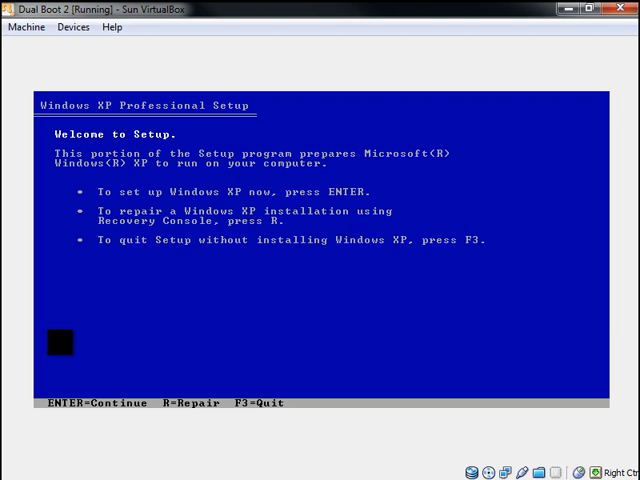
Step: Start Windows XP Setup from the welcome screen and agree to the licence agreement
{"action": "key", "text": "Return"}
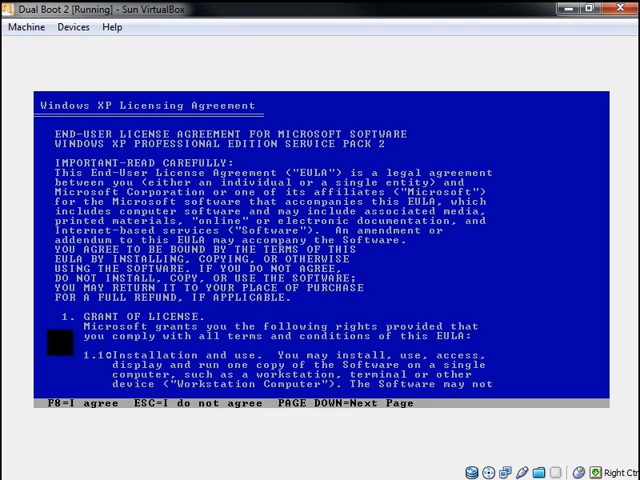
{"action": "key", "text": "F8"}
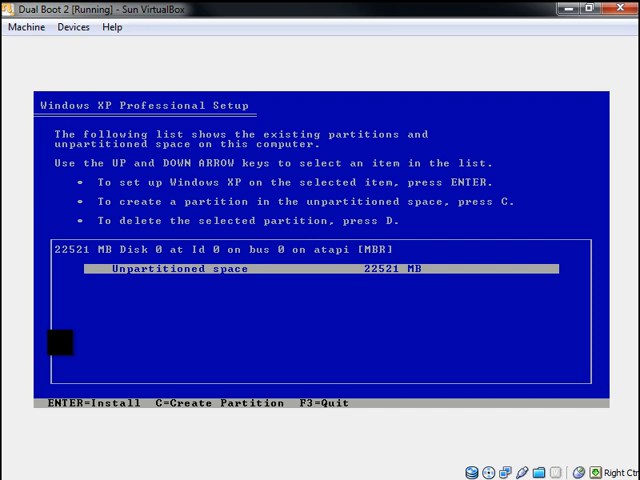
Step: Create a 10240 MB partition C: in the unpartitioned space, leaving the rest free
{"action": "key", "text": "c"}
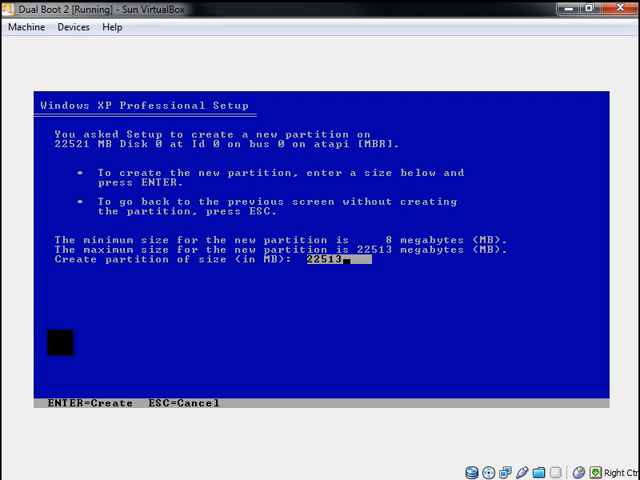
{"action": "key", "text": "BackSpace"}
{"action": "key", "text": "BackSpace"}
{"action": "key", "text": "BackSpace"}
{"action": "key", "text": "BackSpace"}
{"action": "key", "text": "BackSpace"}
{"action": "type", "text": "102"}
{"action": "type", "text": "40"}
{"action": "key", "text": "Return"}
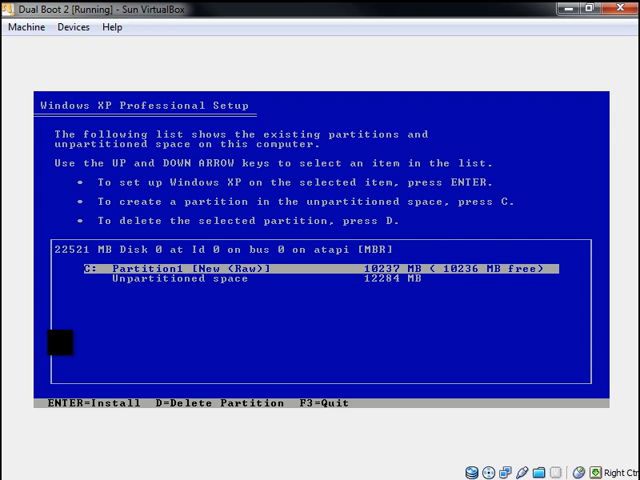
Step: Install Windows on partition C: with quick NTFS formatting and let file copying proceed
{"action": "key", "text": "Return"}
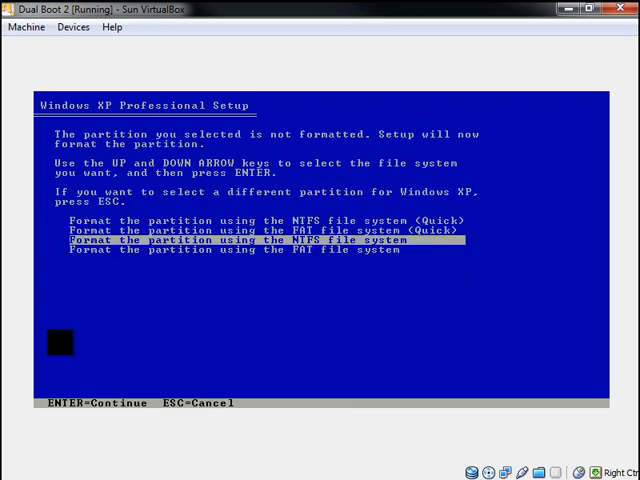
{"action": "key", "text": "Up"}
{"action": "key", "text": "Up"}
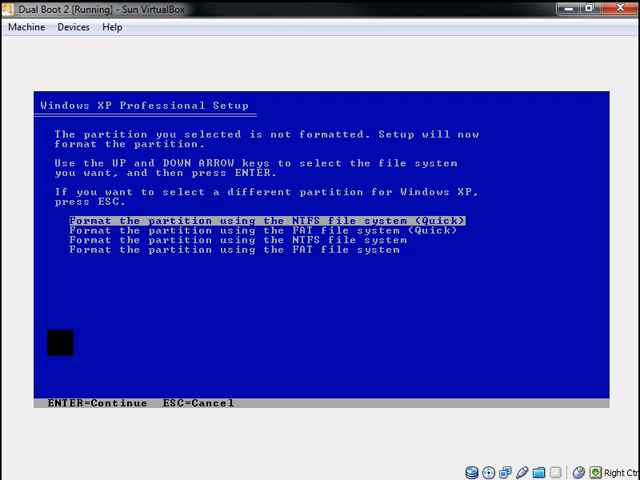
{"action": "key", "text": "Return"}
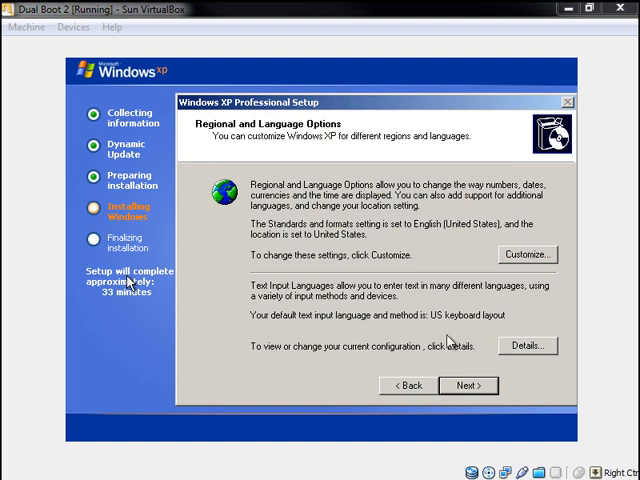
Step: Keep default regional settings, then enter the owner name and organization and continue
{"action": "key", "text": "Control_R"}
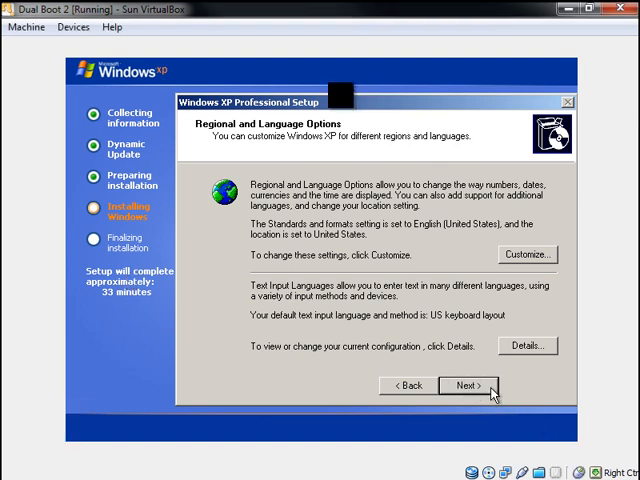
{"action": "left_click", "coordinate": [492, 392]}
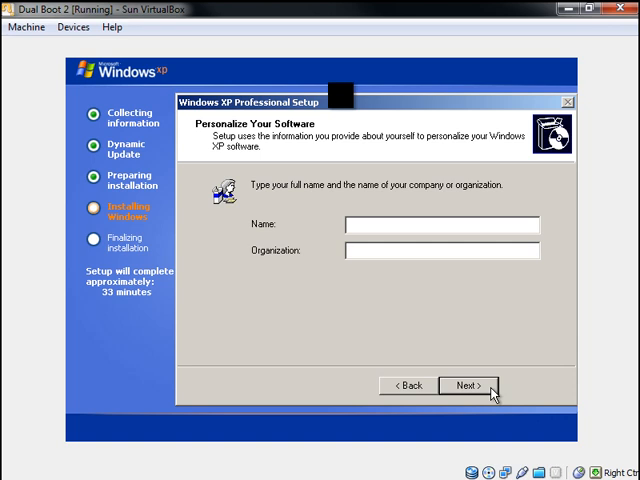
{"action": "type", "text": "ERic"}
{"action": "key", "text": "BackSpace"}
{"action": "type", "text": "ic Flu"}
{"action": "type", "text": "harty"}
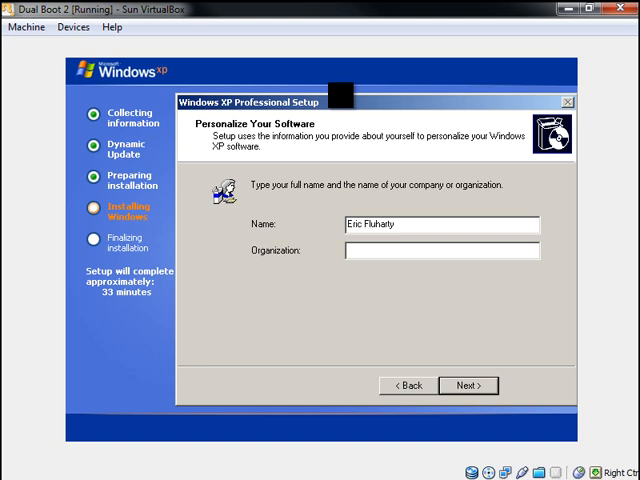
{"action": "key", "text": "Tab"}
{"action": "type", "text": "lu"}
{"action": "type", "text": "h"}
{"action": "left_click", "coordinate": [491, 386]}
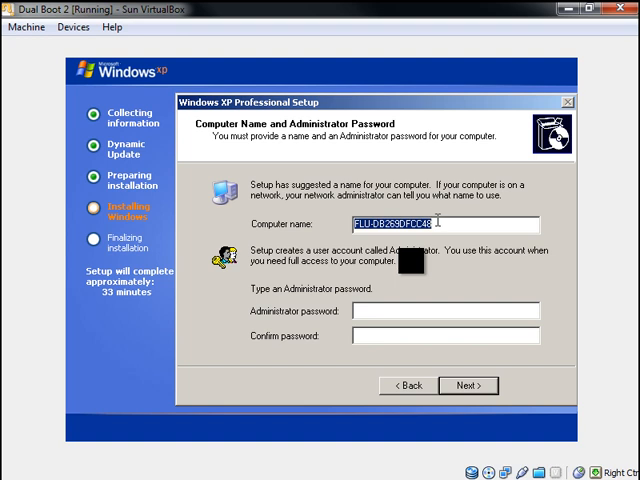
Step: Replace the computer name suffix with INC, set the administrator password, and continue
{"action": "left_click_drag", "start_coordinate": [438, 222], "coordinate": [373, 215]}
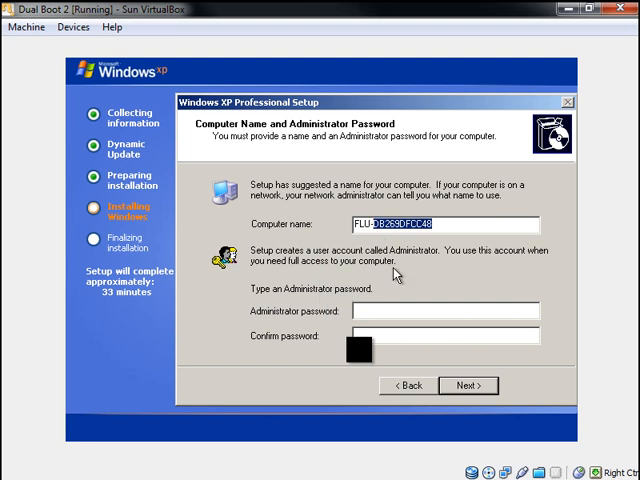
{"action": "type", "text": "INC"}
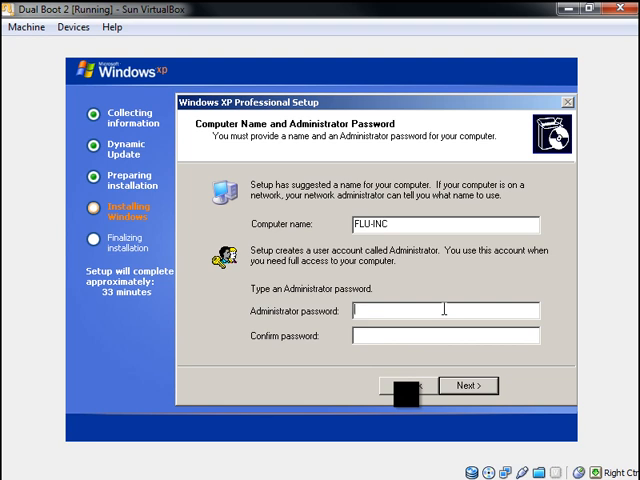
{"action": "type", "text": "*****"}
{"action": "type", "text": "*"}
{"action": "left_click", "coordinate": [489, 390]}
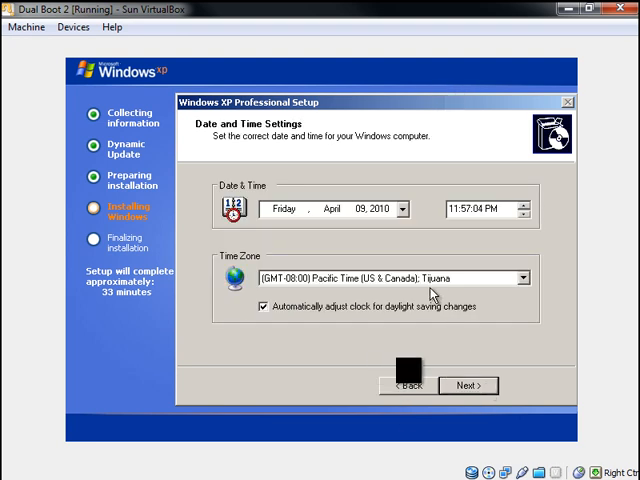
Step: Set the time zone to Eastern Time (US & Canada) and confirm the date and time
{"action": "left_click", "coordinate": [524, 282]}
{"action": "left_click", "coordinate": [428, 149]}
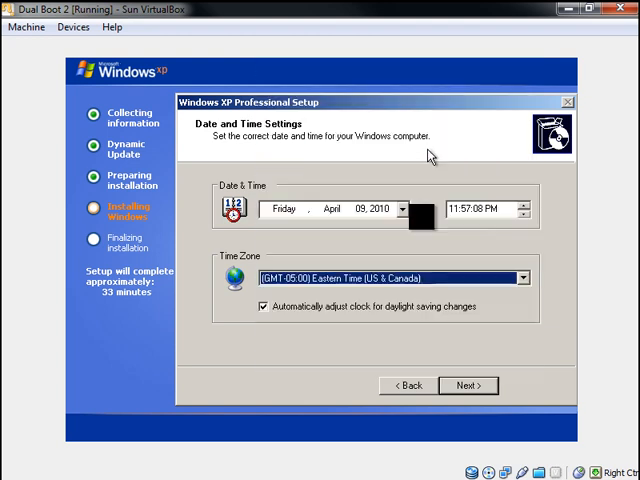
{"action": "left_click", "coordinate": [466, 388]}
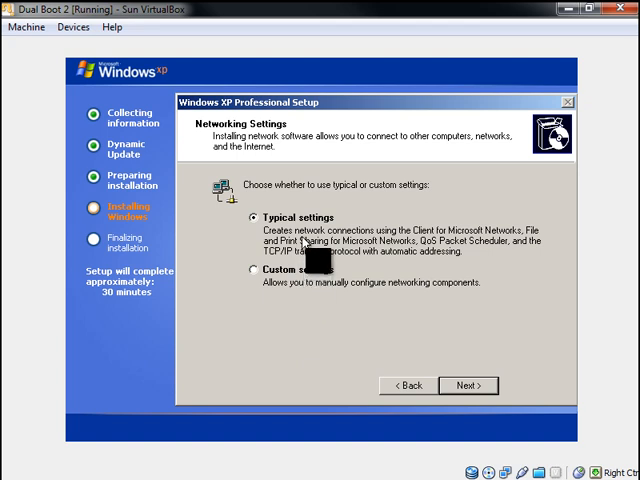
Step: Keep typical networking settings and the WORKGROUP workgroup so setup continues
{"action": "left_click", "coordinate": [484, 392]}
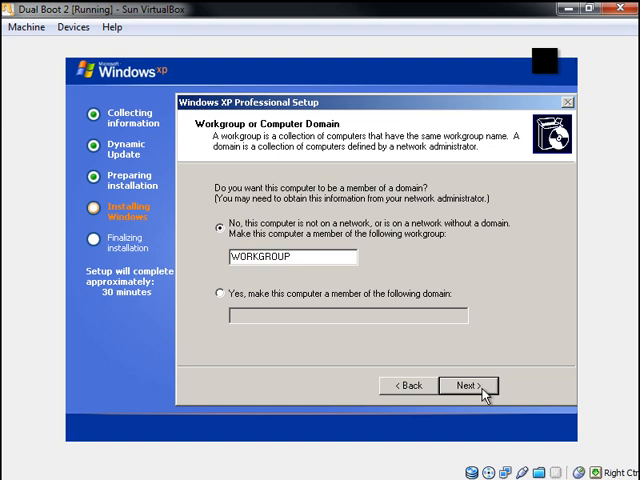
{"action": "left_click", "coordinate": [484, 392]}
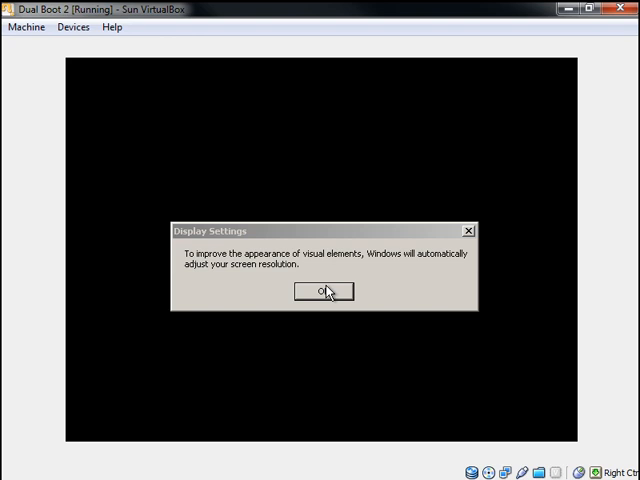
Step: Let Windows enlarge the screen resolution on first boot, reaching the keep-or-revert prompt
{"action": "left_click", "coordinate": [328, 293]}
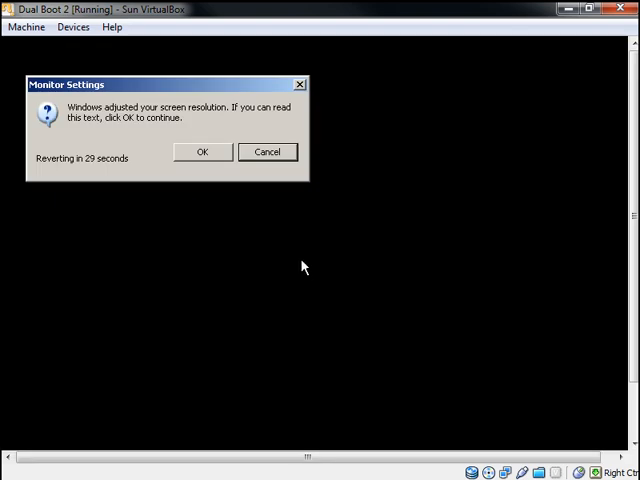